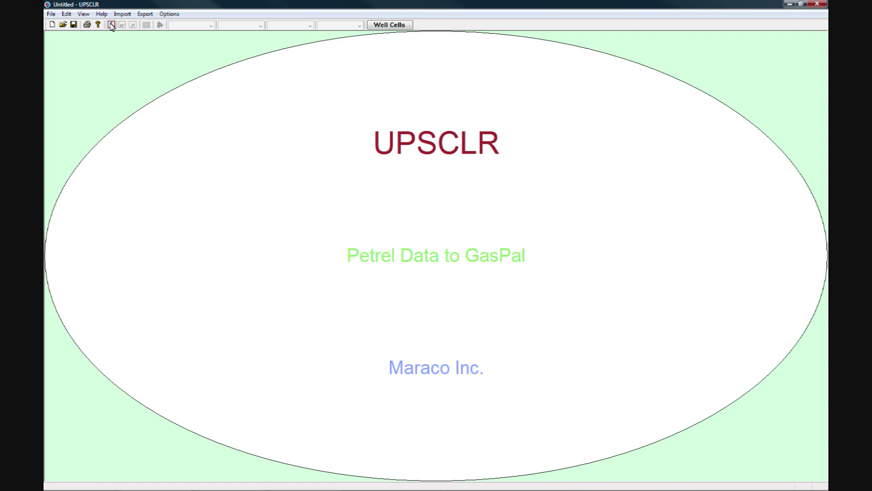
Import the reservoir model from its .ecl Eclipse text input file and dismiss the PERMXY-not-loaded warning
left_click(122, 14)
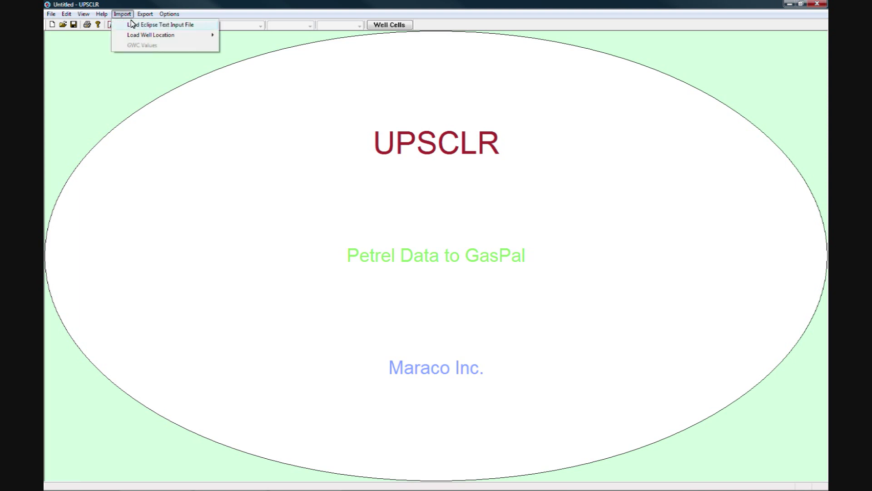
left_click(133, 24)
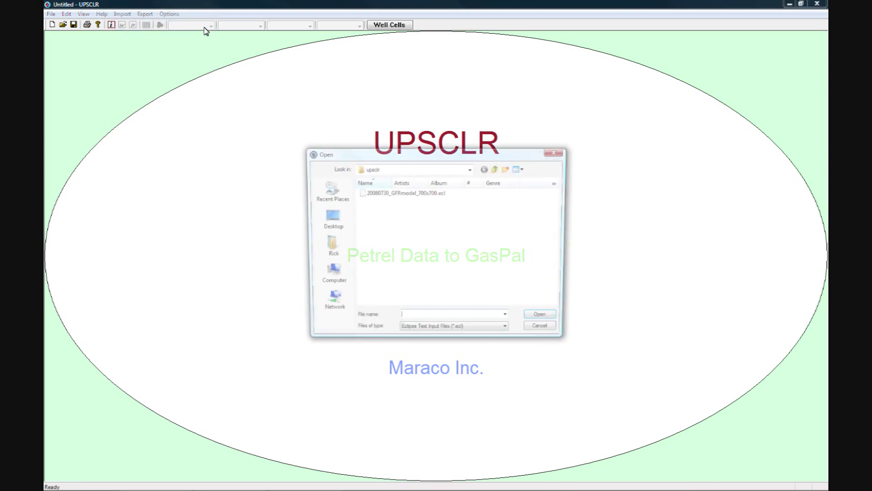
double_click(432, 192)
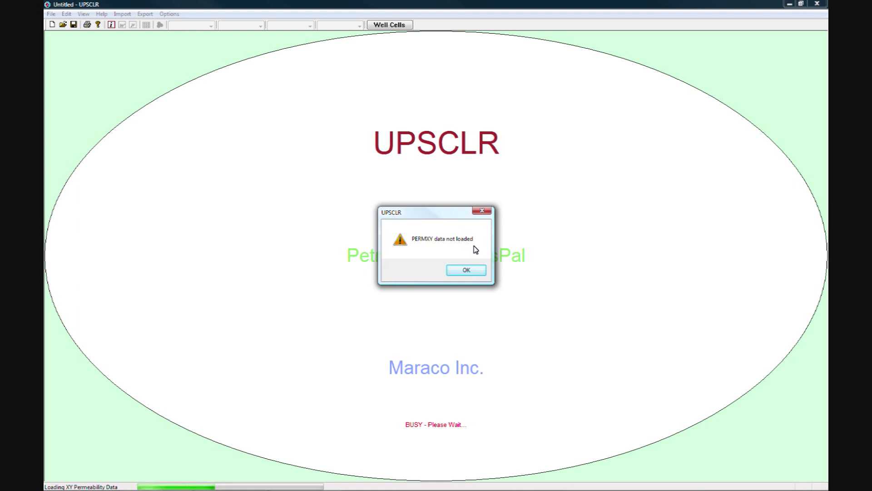
left_click(473, 271)
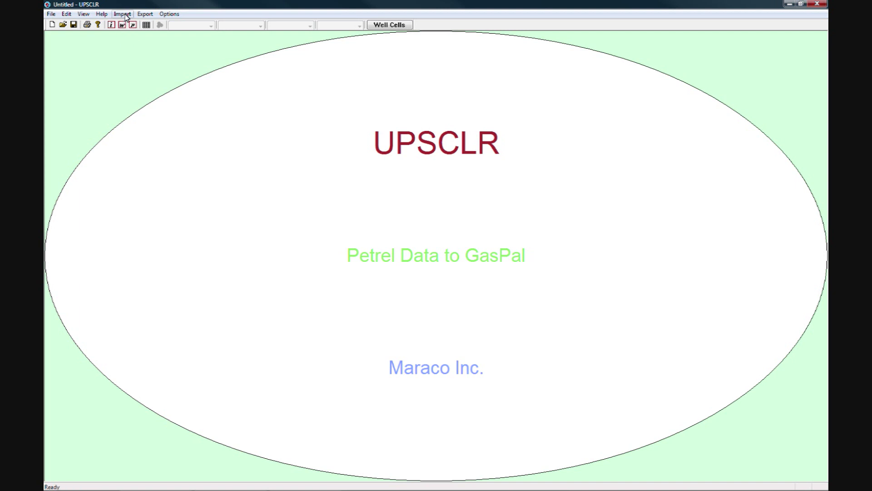
left_click(122, 13)
Load the well locations from the Eclipse well file LargeModel.wll
mouse_move(162, 40)
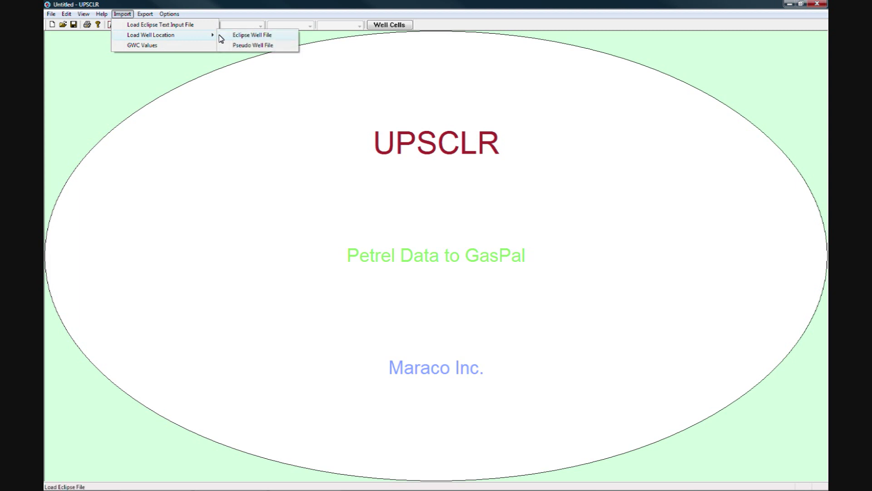
left_click(239, 35)
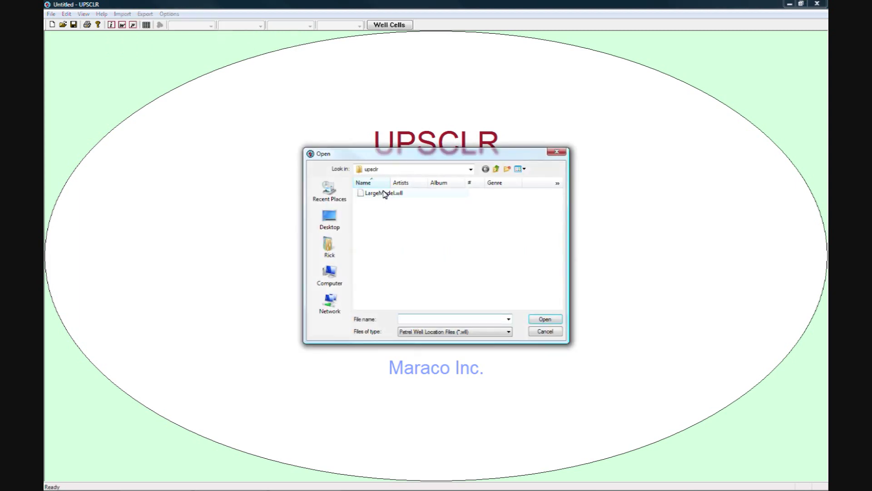
double_click(384, 194)
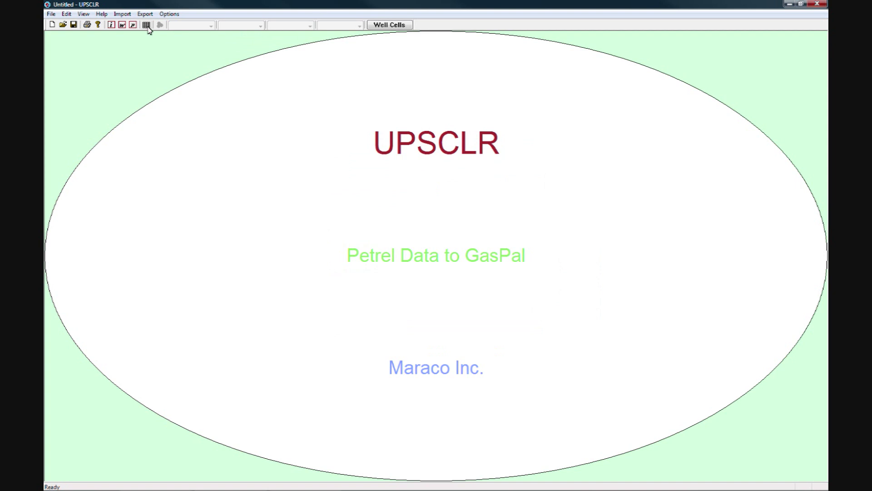
left_click(169, 14)
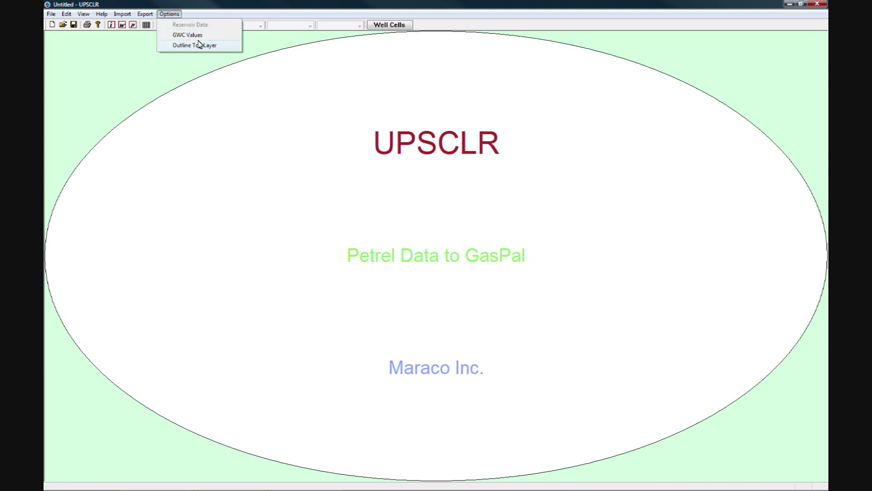
Use Outline To Layer to map Layer 01 by segment values with the numbered wells
left_click(225, 46)
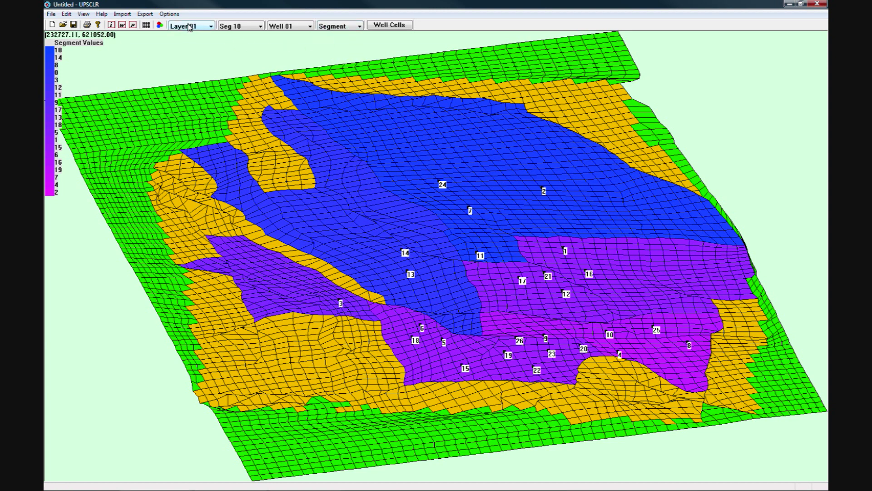
Colour the map by swat values and show Layer 02
left_click(357, 27)
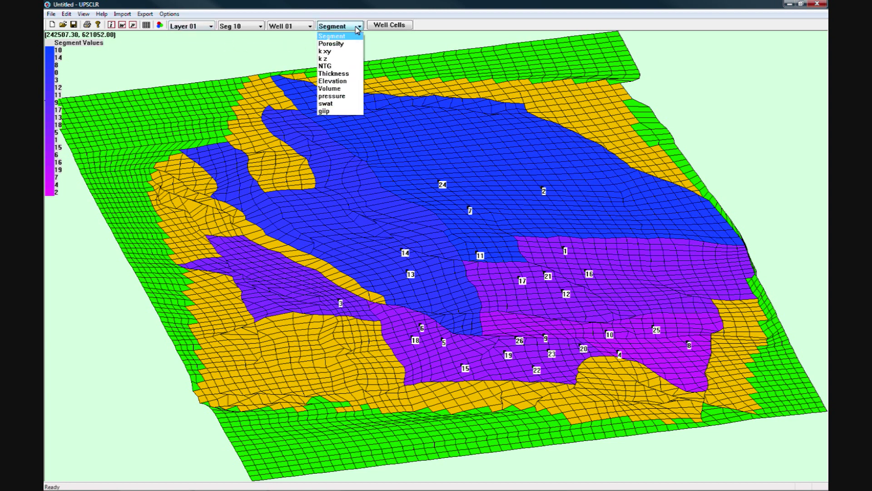
left_click(345, 104)
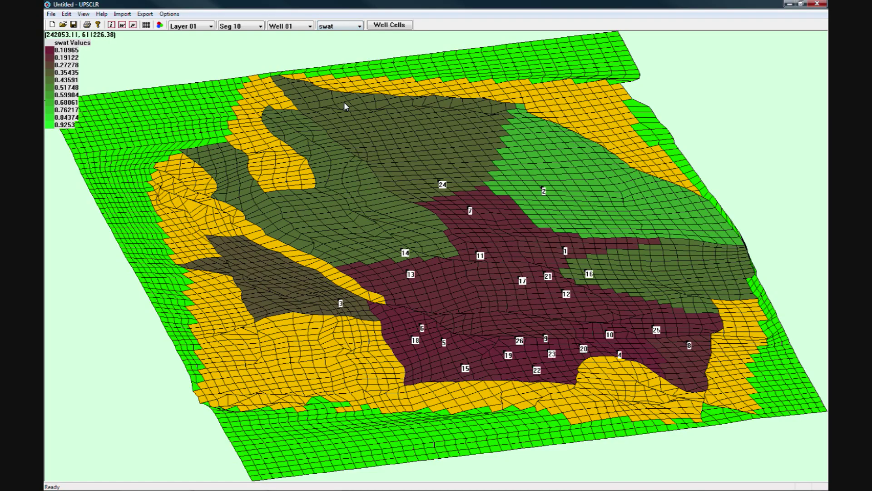
left_click(202, 27)
left_click(207, 42)
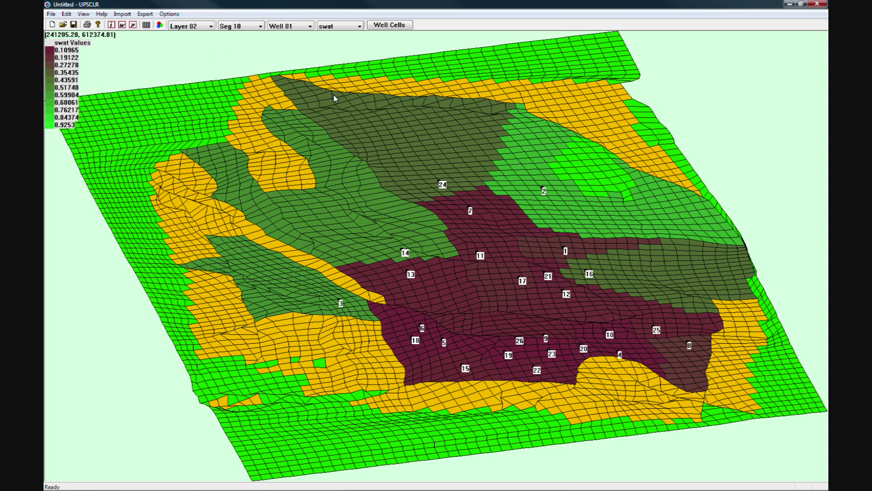
Select Seg 04 and Well 25, toggling the Well Cells outlines on and back off
left_click(261, 27)
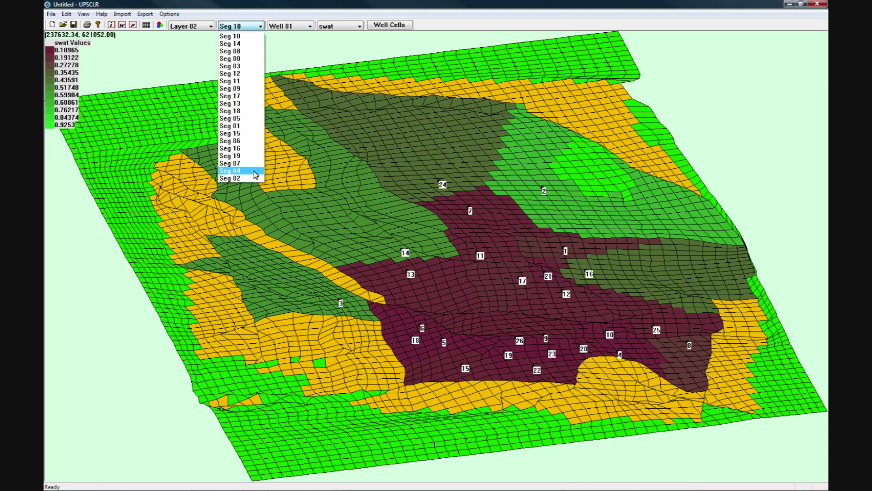
left_click(255, 175)
left_click(291, 27)
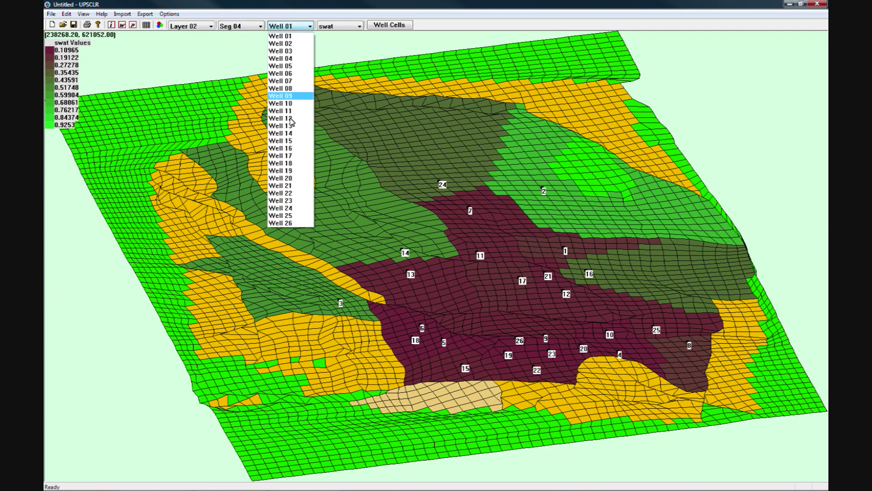
left_click(291, 215)
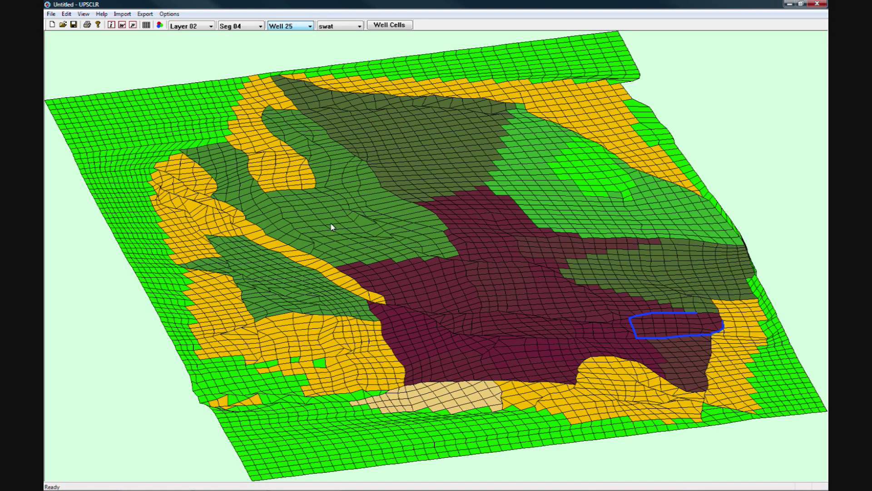
left_click(389, 26)
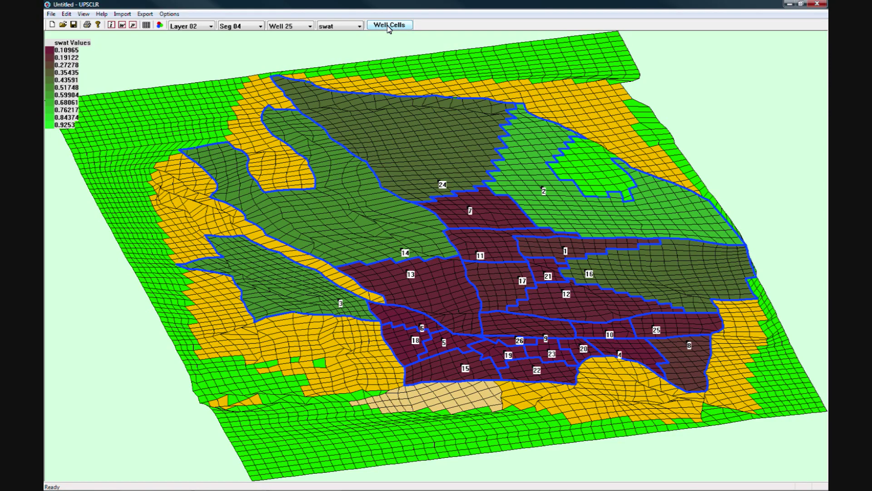
left_click(389, 26)
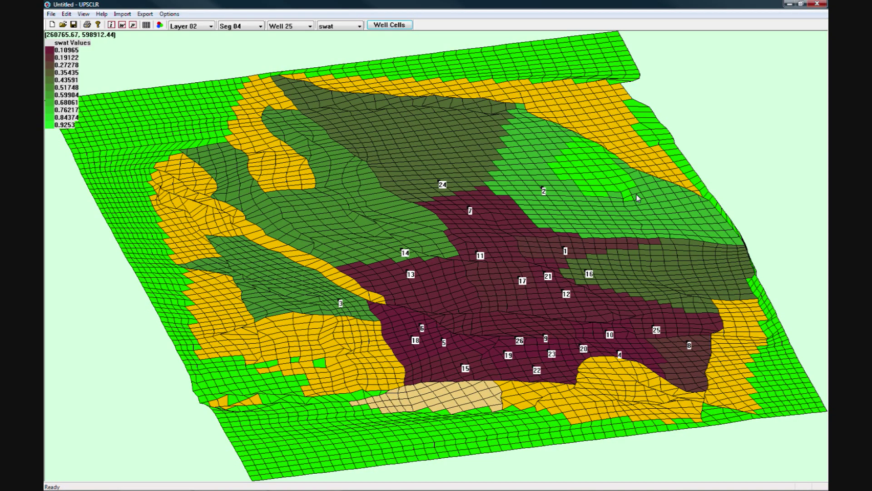
Create a new well on the right of the grid near well 27 and acknowledge it
left_click(686, 254)
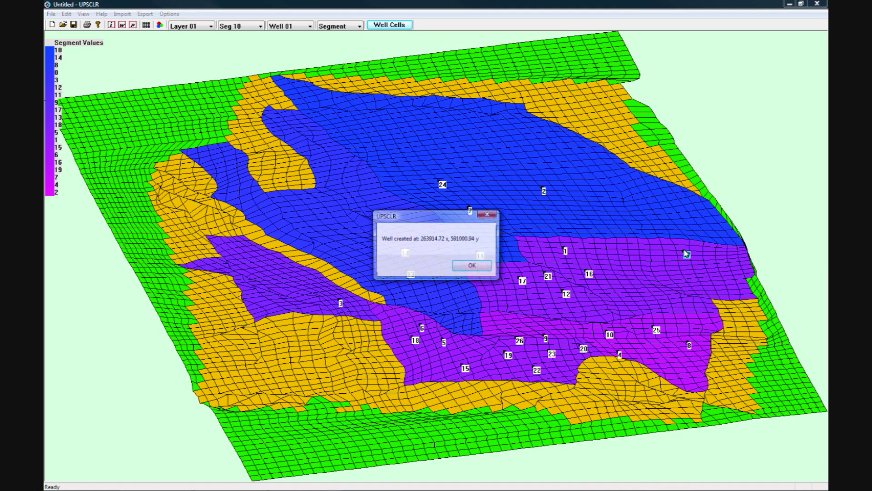
left_click(472, 266)
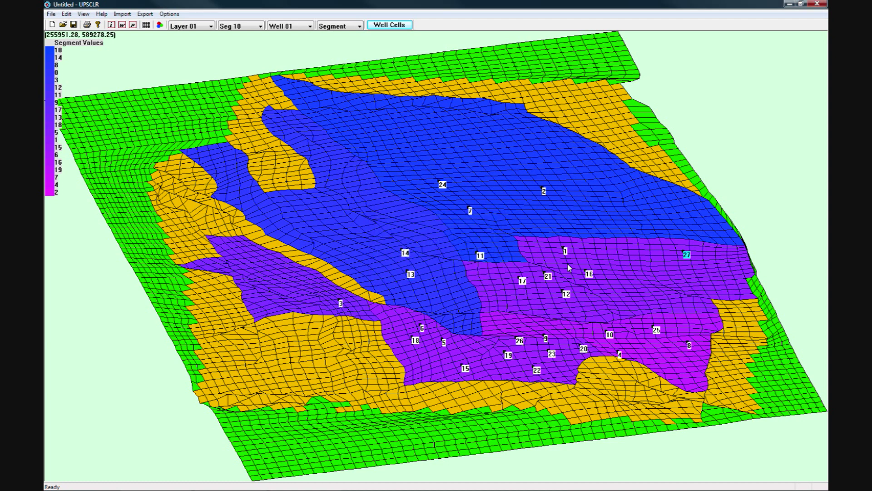
right_click(712, 266)
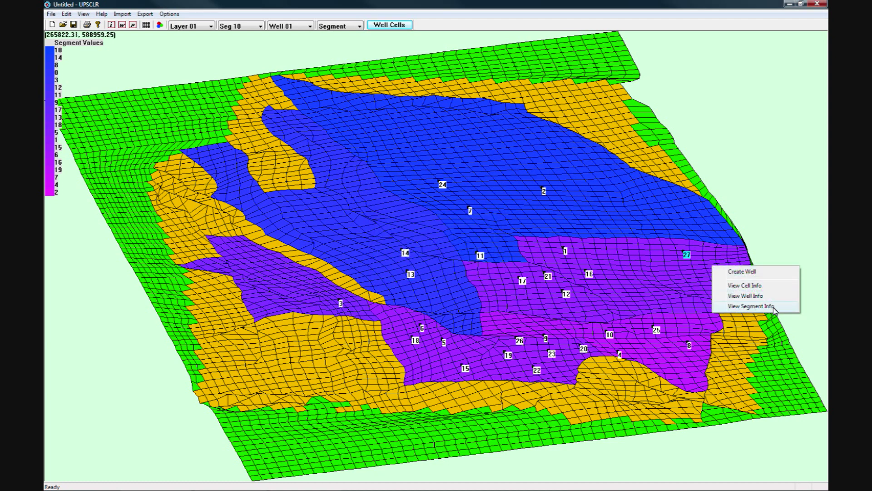
left_click(468, 159)
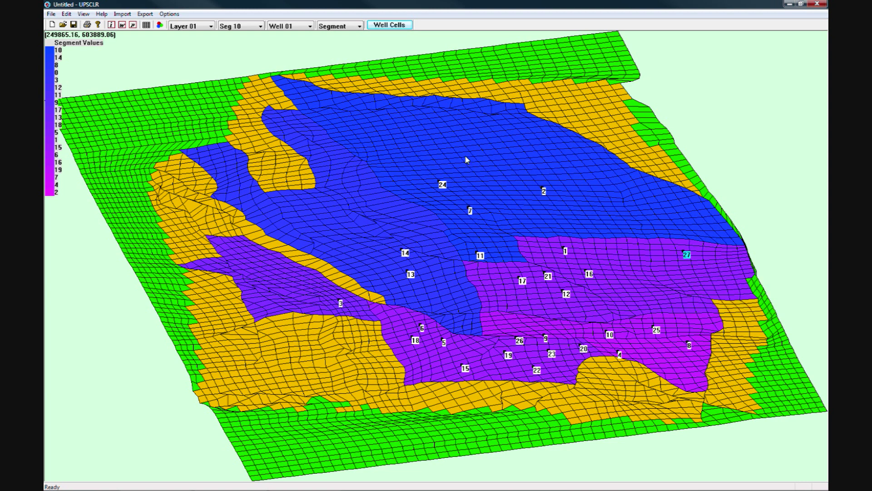
Review the GWC Values table, where every segment reads -999999, and close it
left_click(169, 14)
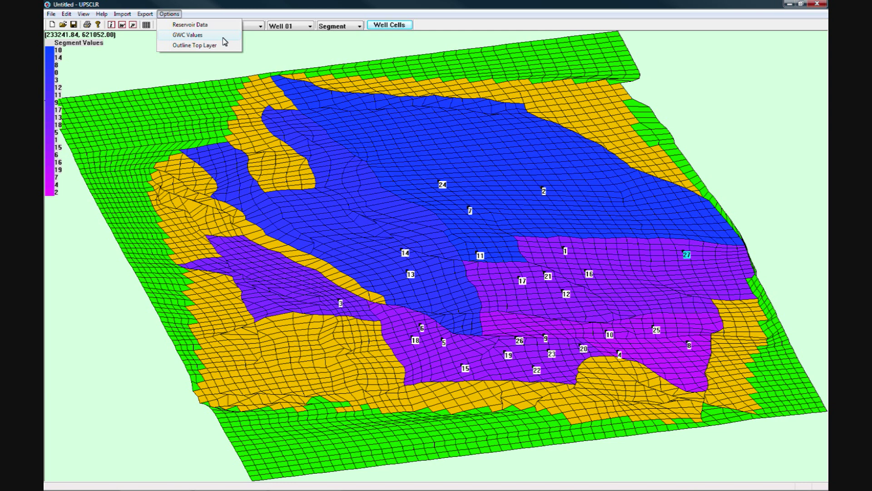
left_click(223, 38)
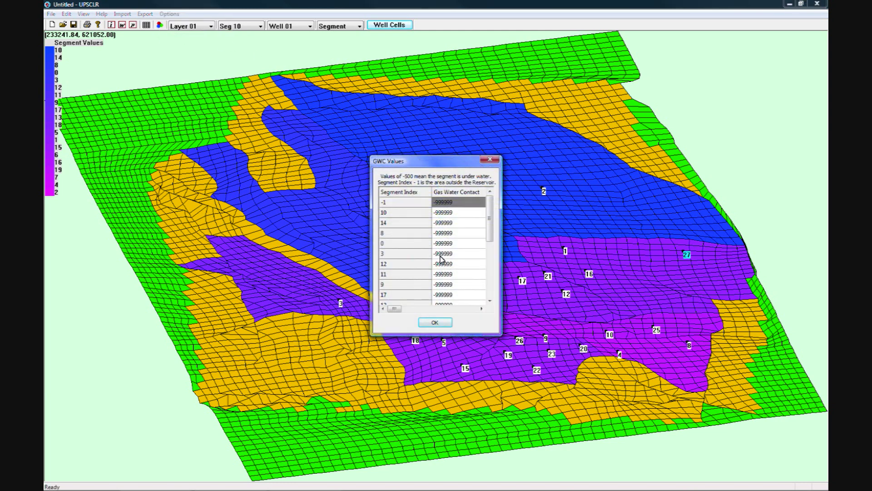
left_click(445, 323)
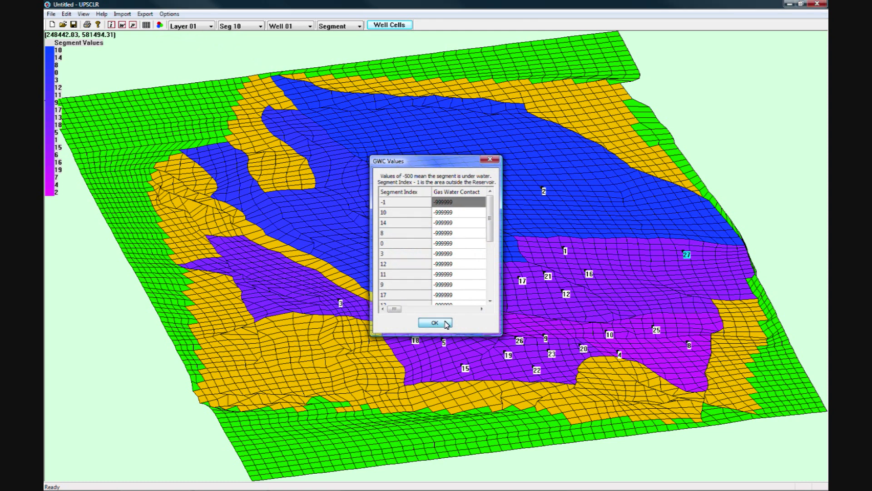
left_click(168, 14)
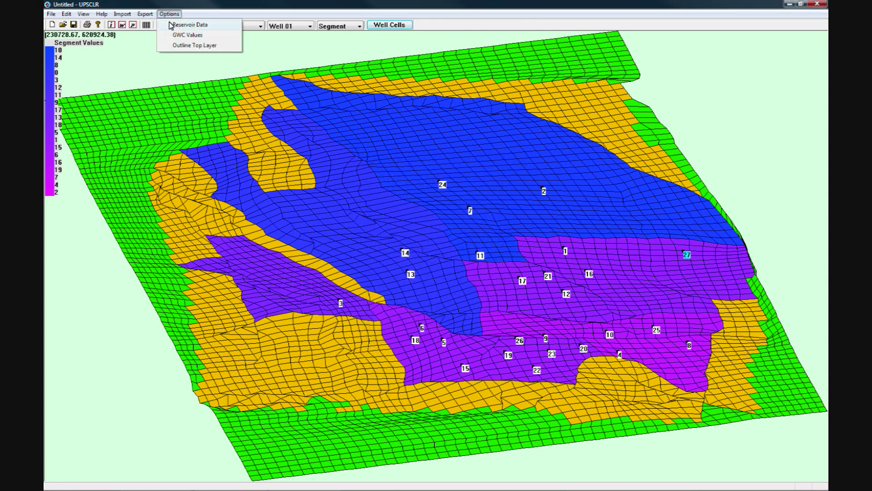
Open Reservoir Data, scroll the 90% C1 composition, and keep calculated gas gravity 0.616843
left_click(225, 27)
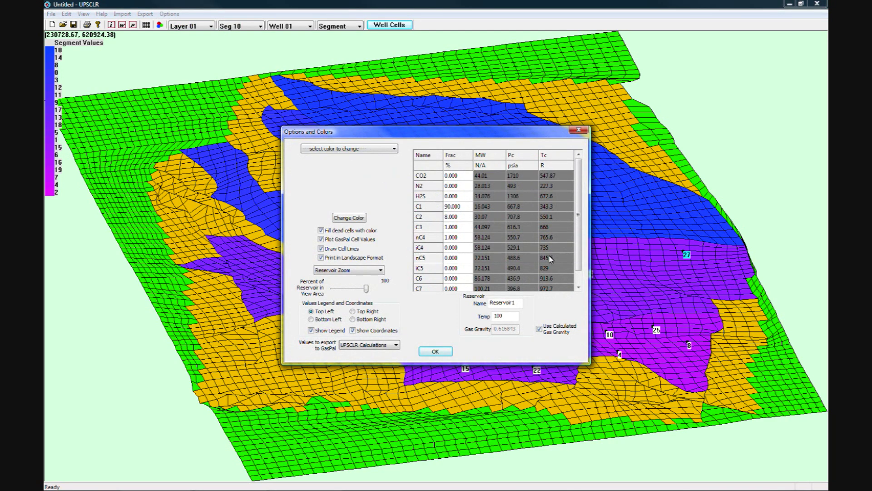
left_click_drag(579, 257, 580, 272)
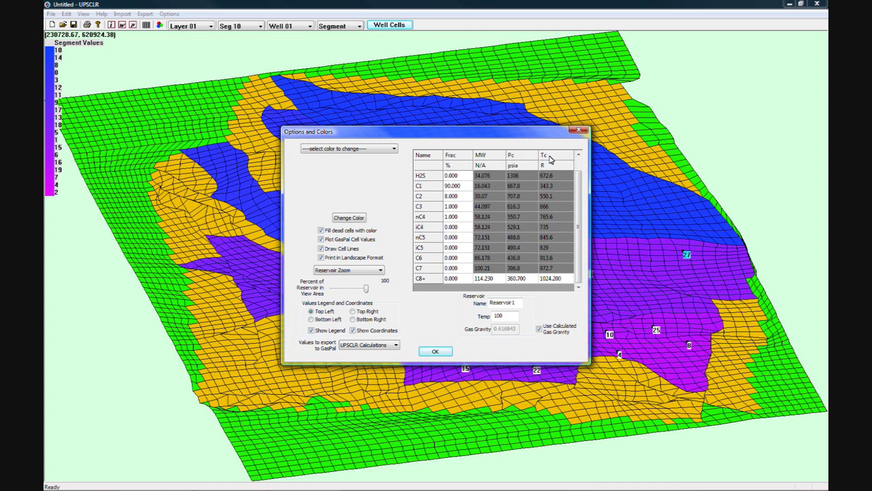
left_click(540, 328)
left_click(547, 330)
Pick the Low - Thickness colour, set reservoir zoom to 46 percent, and place the legend top right
left_click(393, 148)
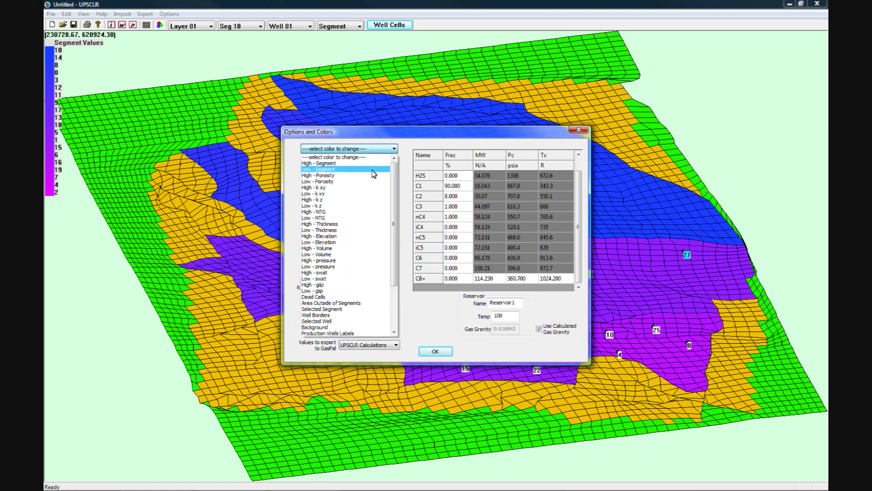
left_click(362, 230)
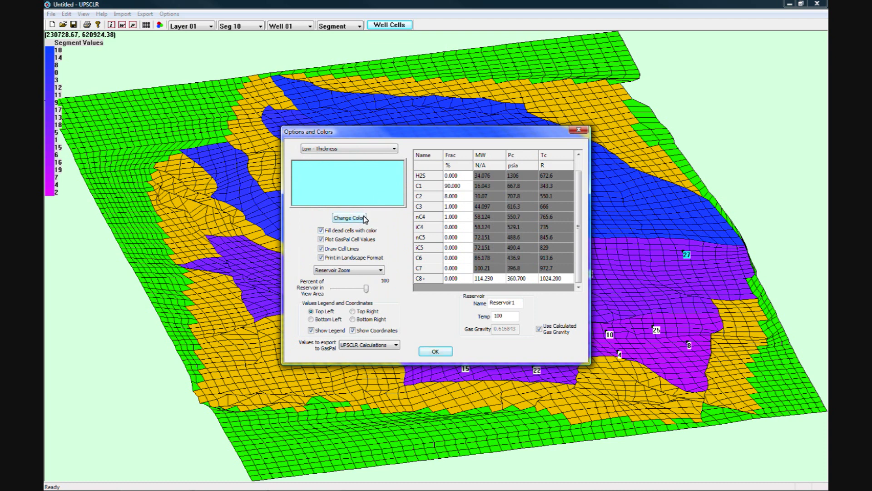
left_click(370, 273)
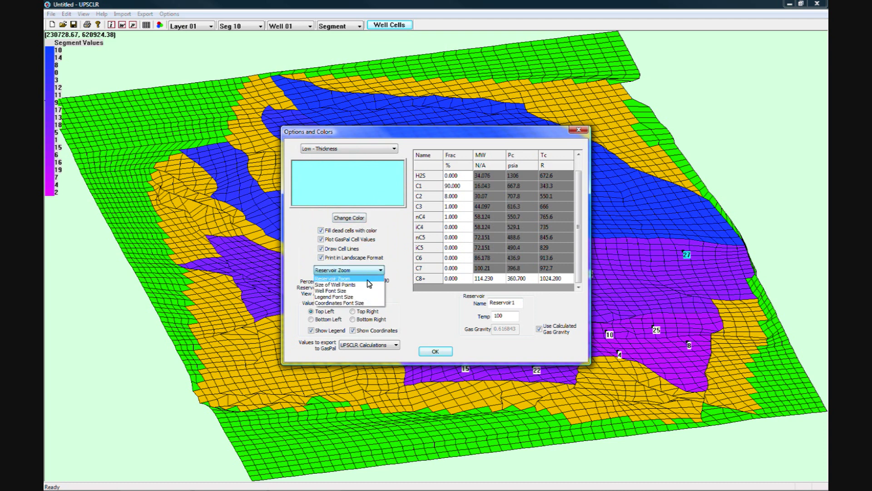
left_click(399, 301)
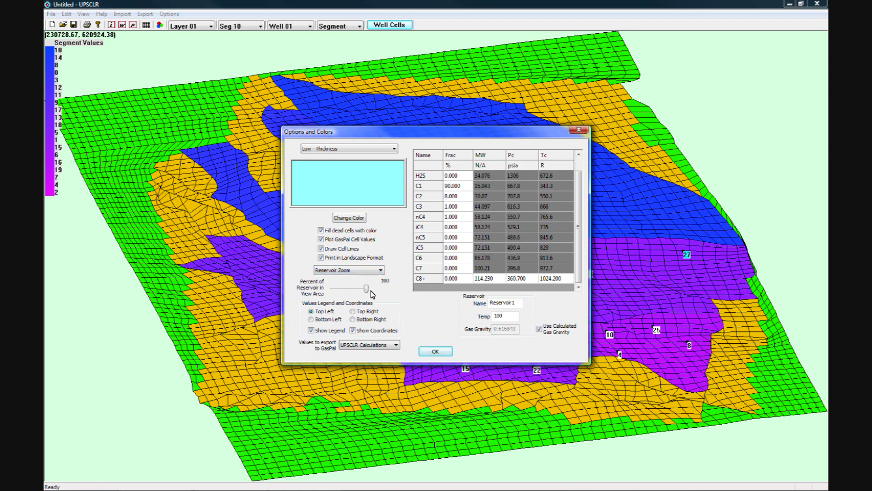
left_click_drag(371, 293, 350, 294)
left_click(353, 311)
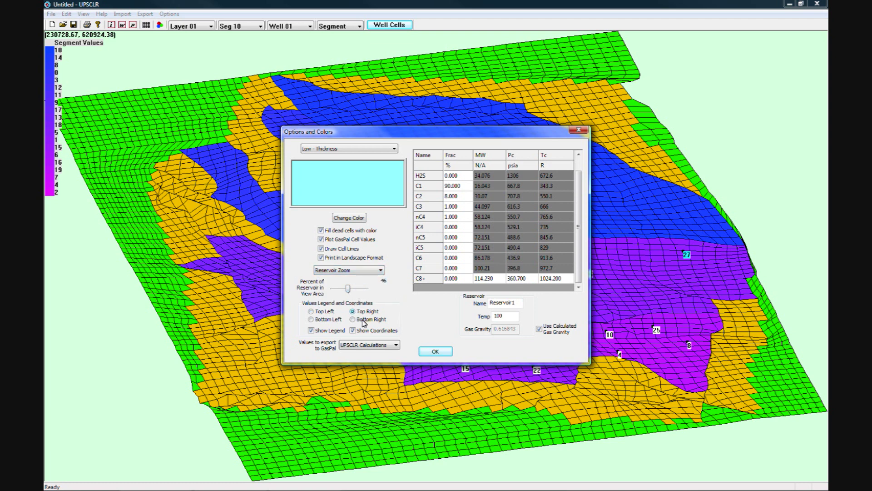
Set the GasPal export values to Petrel Values and apply the settings
left_click(396, 345)
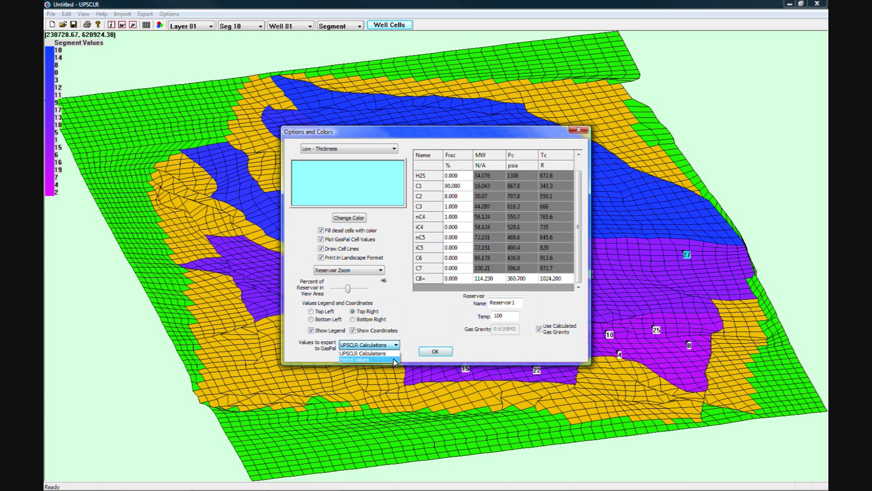
left_click(394, 360)
left_click(434, 353)
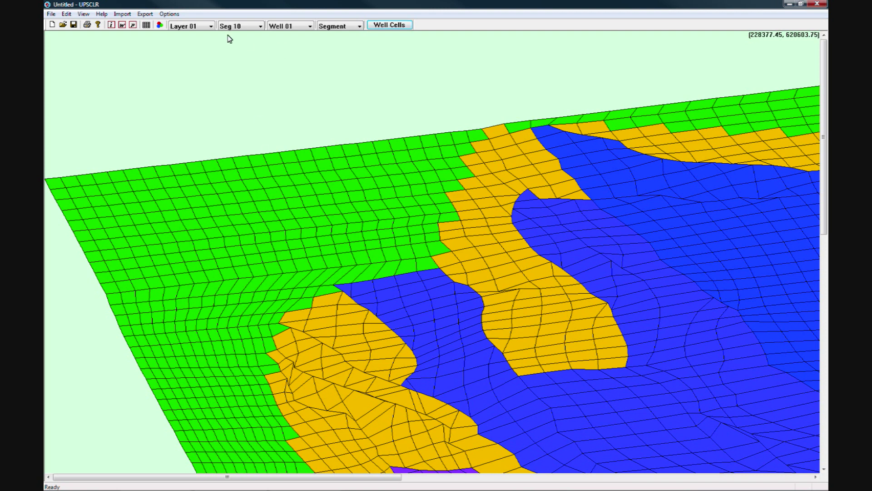
Browse the Export menu, including the Differences submenu, and choose To GasPal
left_click(154, 15)
mouse_move(179, 56)
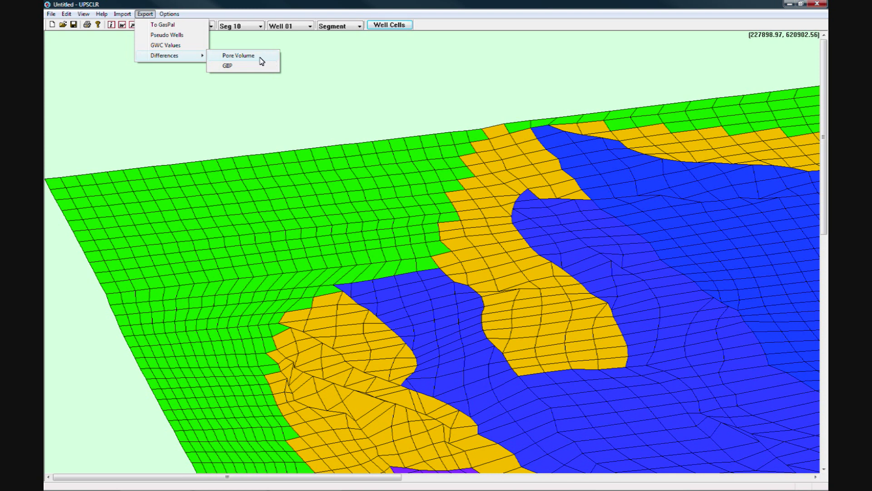
left_click(195, 26)
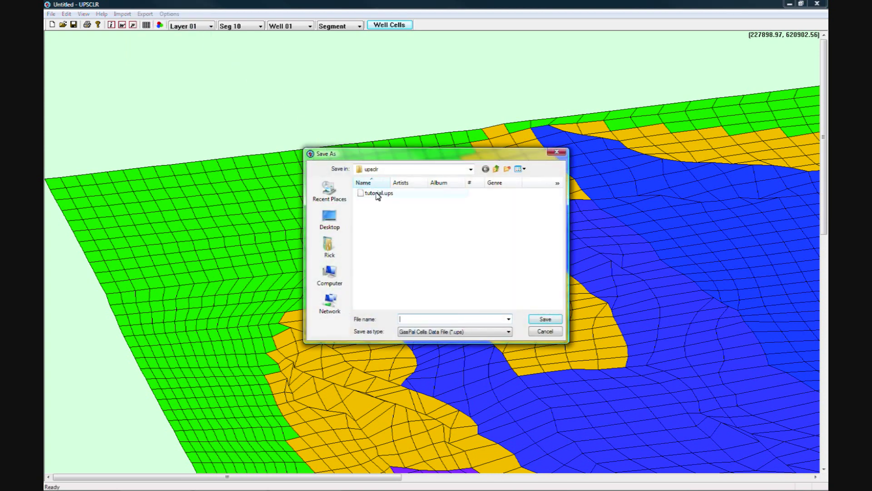
Save the GasPal cells data file as tutorial.ups, overwriting the existing copy
left_click(387, 194)
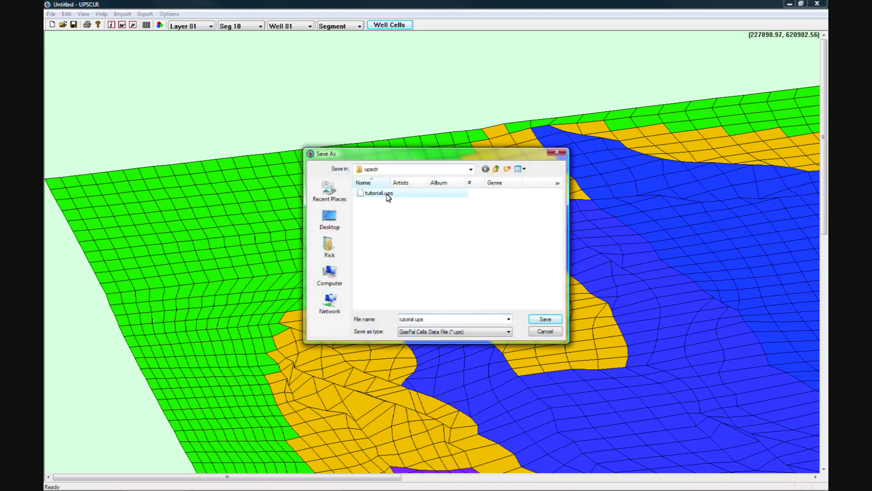
left_click(543, 319)
left_click(455, 267)
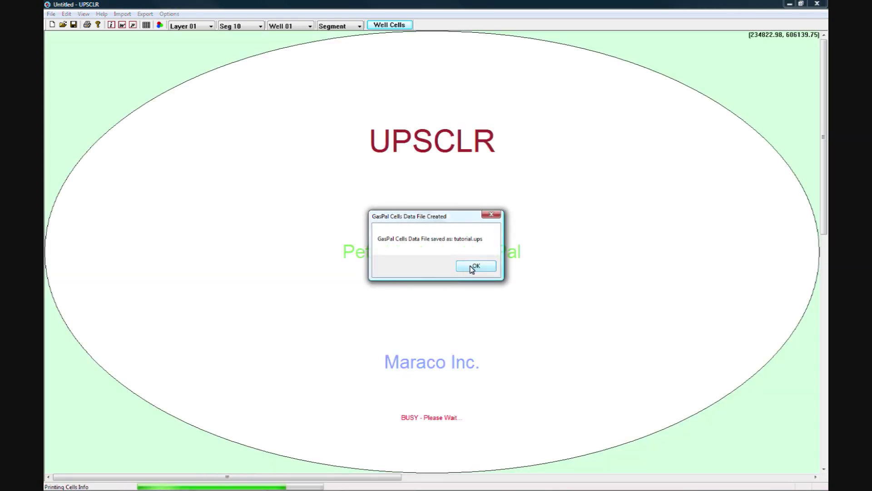
left_click(473, 268)
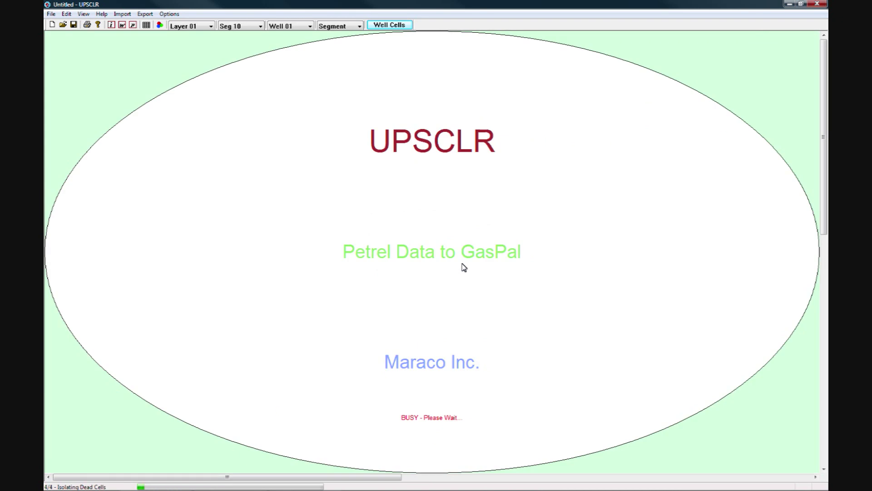